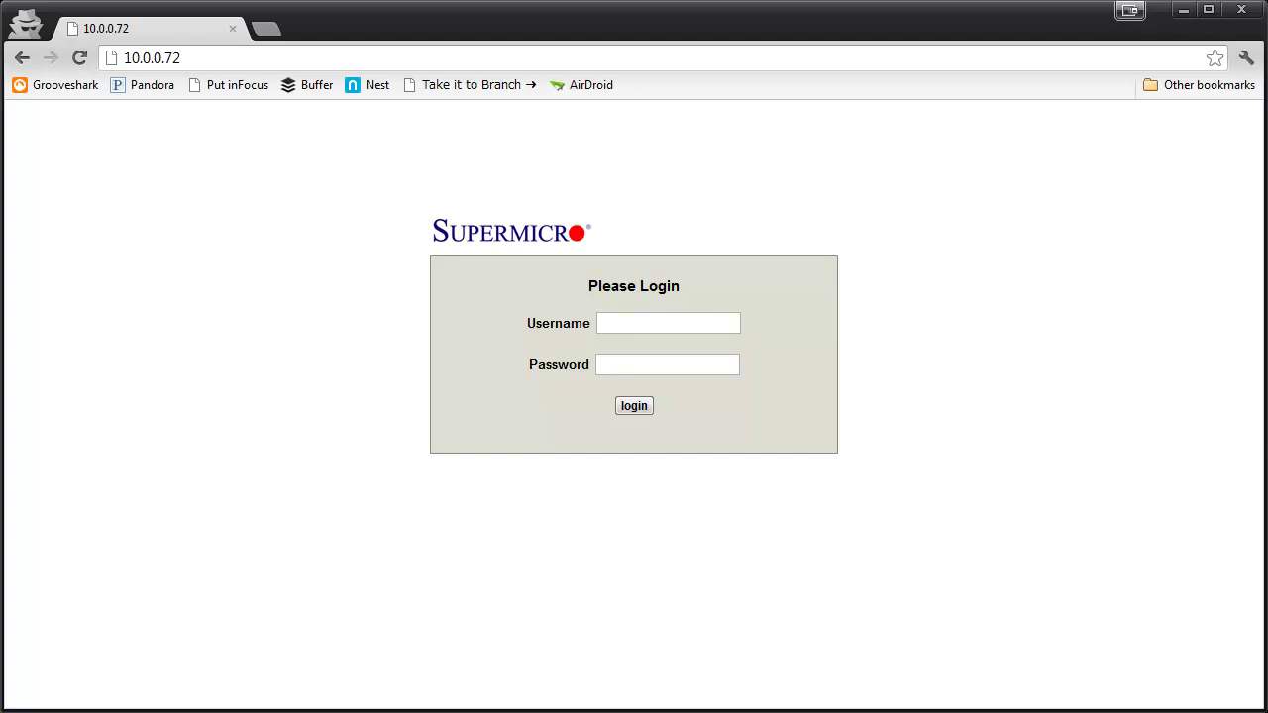
Step: Log in with username ADMIN and the autofilled password to reach System Information
click(717, 327)
text(ADMIN)
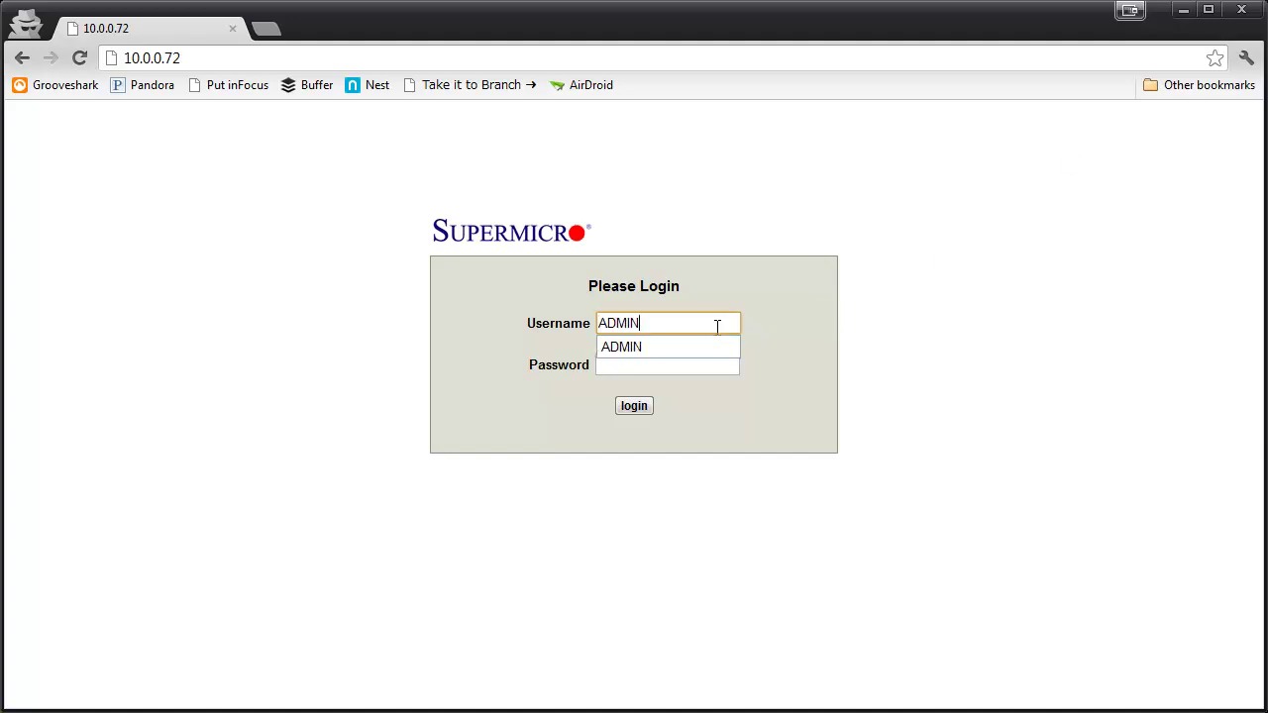
key(Tab)
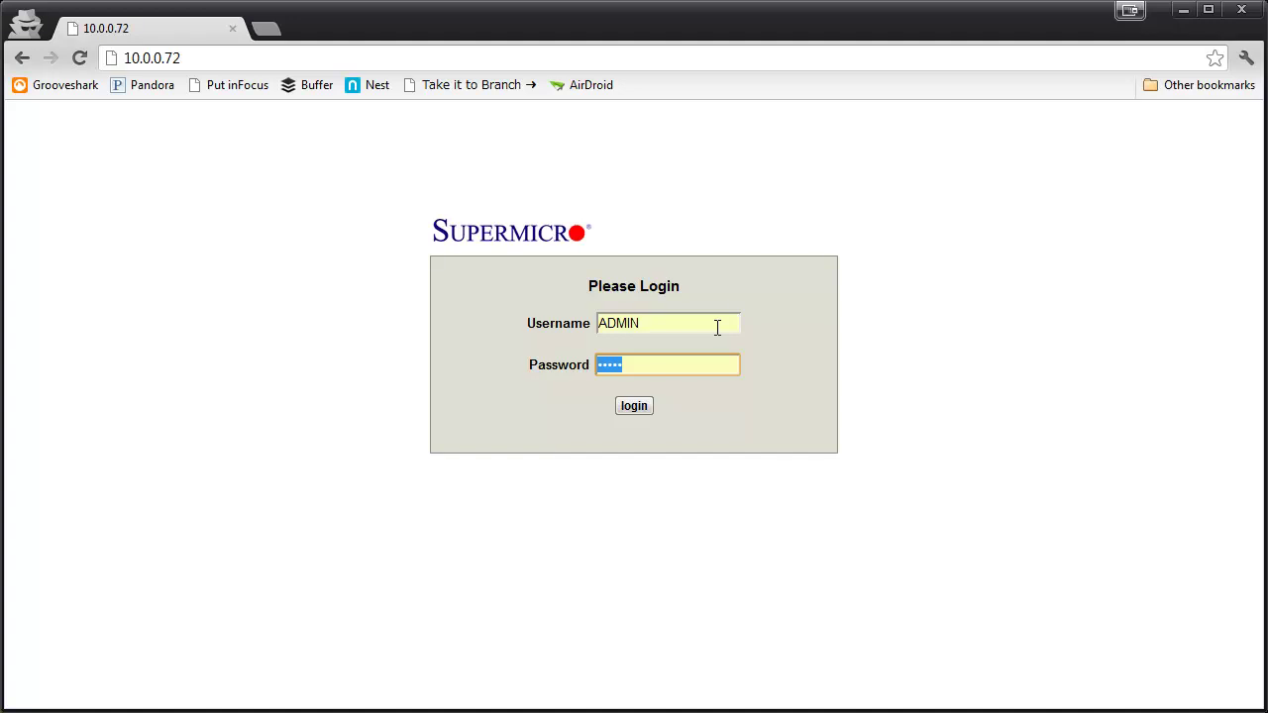
click(636, 404)
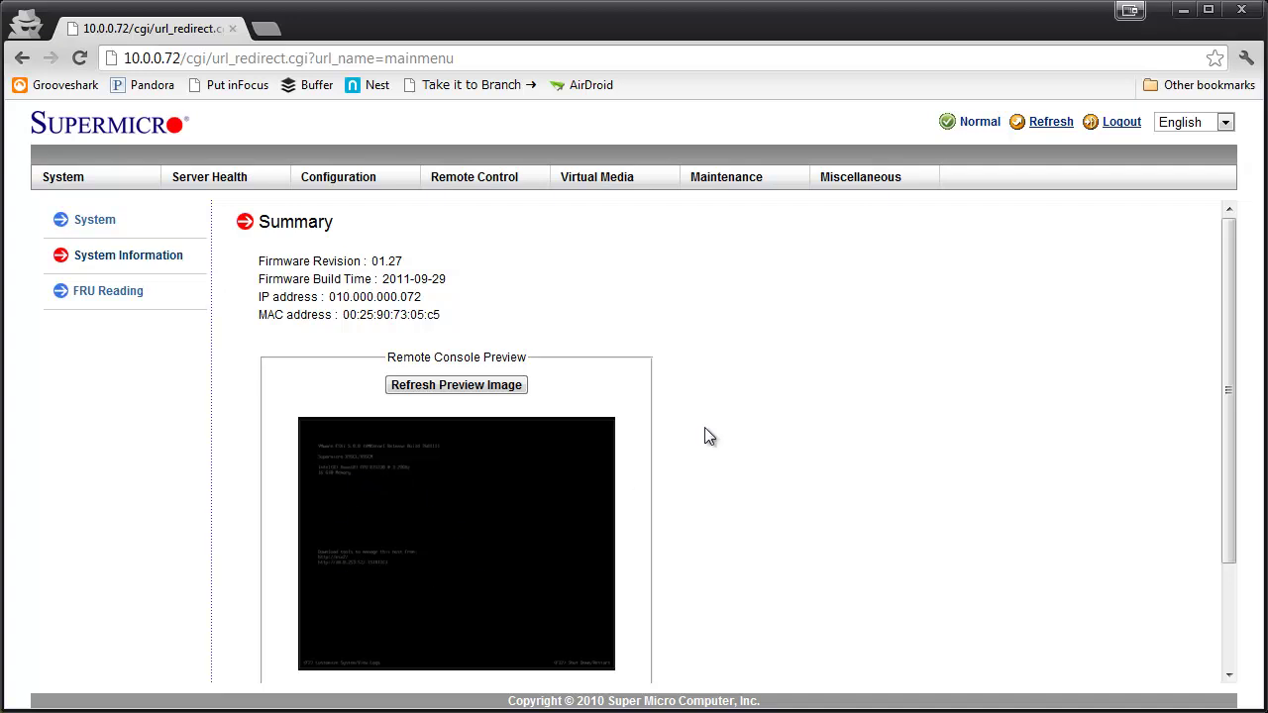
Step: Scroll through the System Information page to review firmware, network and Power Control via IPMI details
scroll(738, 363, down, 2)
scroll(738, 362, up, 2)
scroll(847, 404, down, 2)
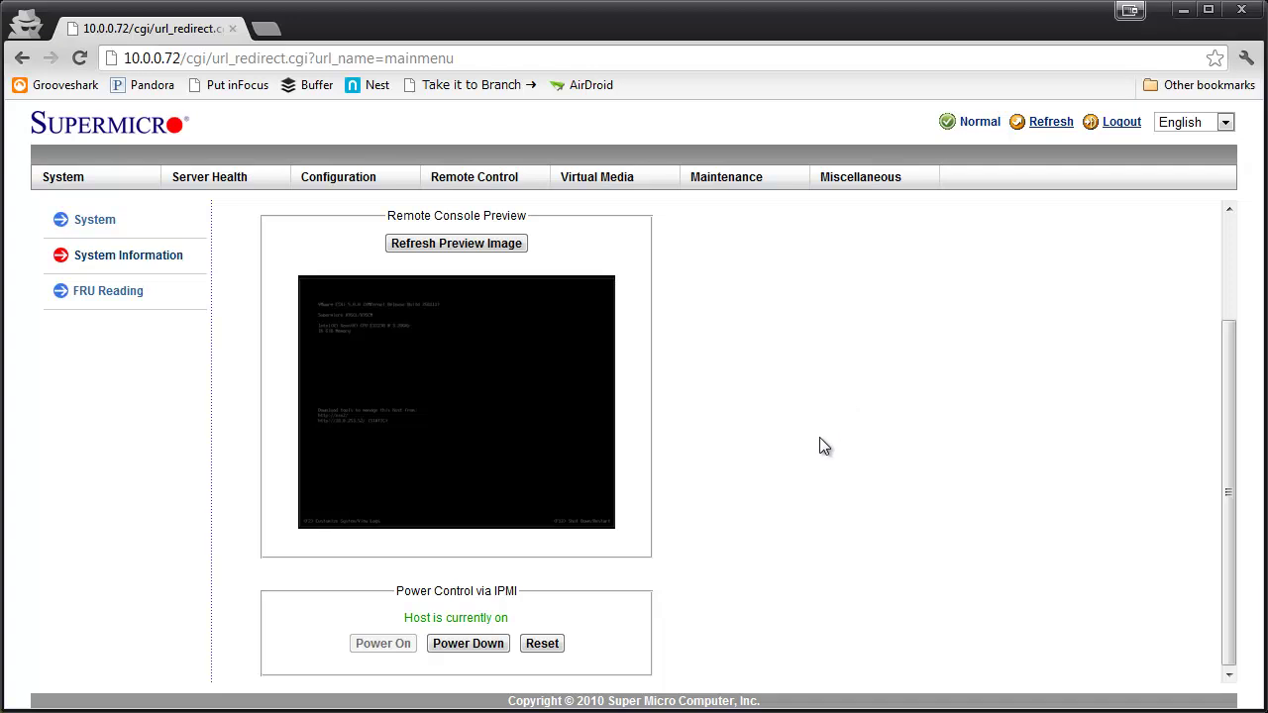
scroll(825, 446, up, 2)
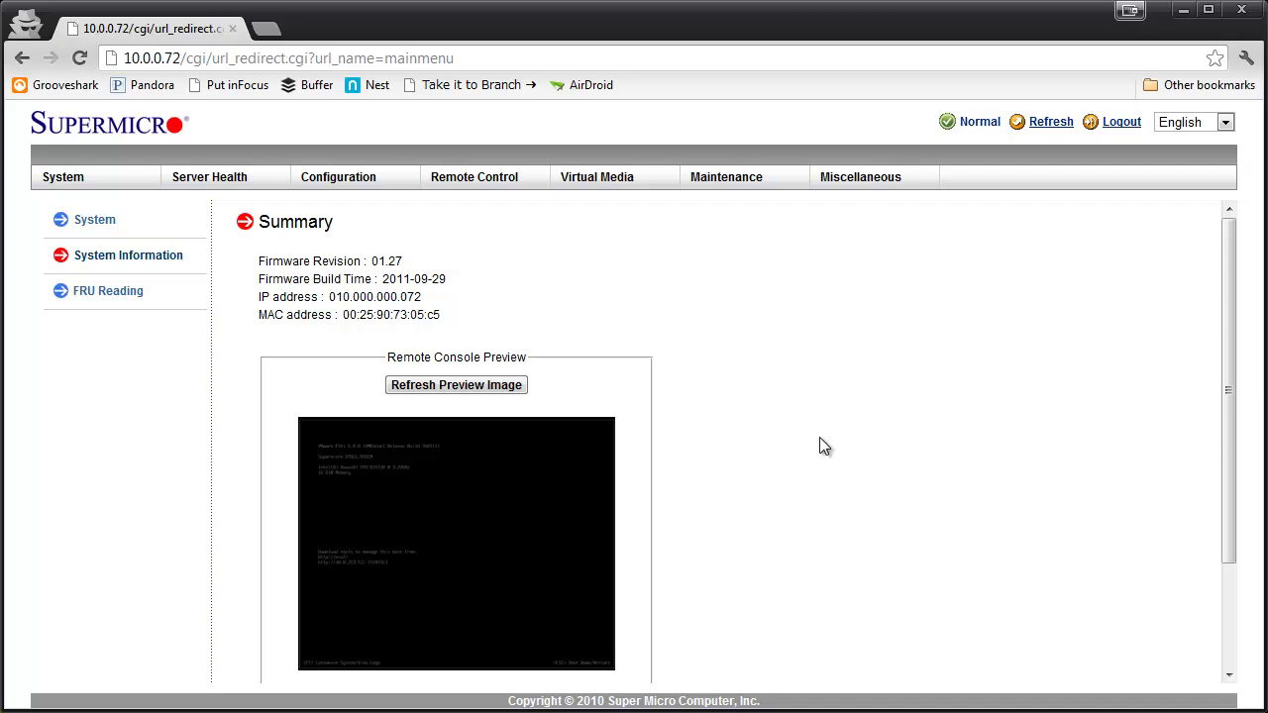
scroll(825, 447, down, 1)
scroll(825, 447, down, 1)
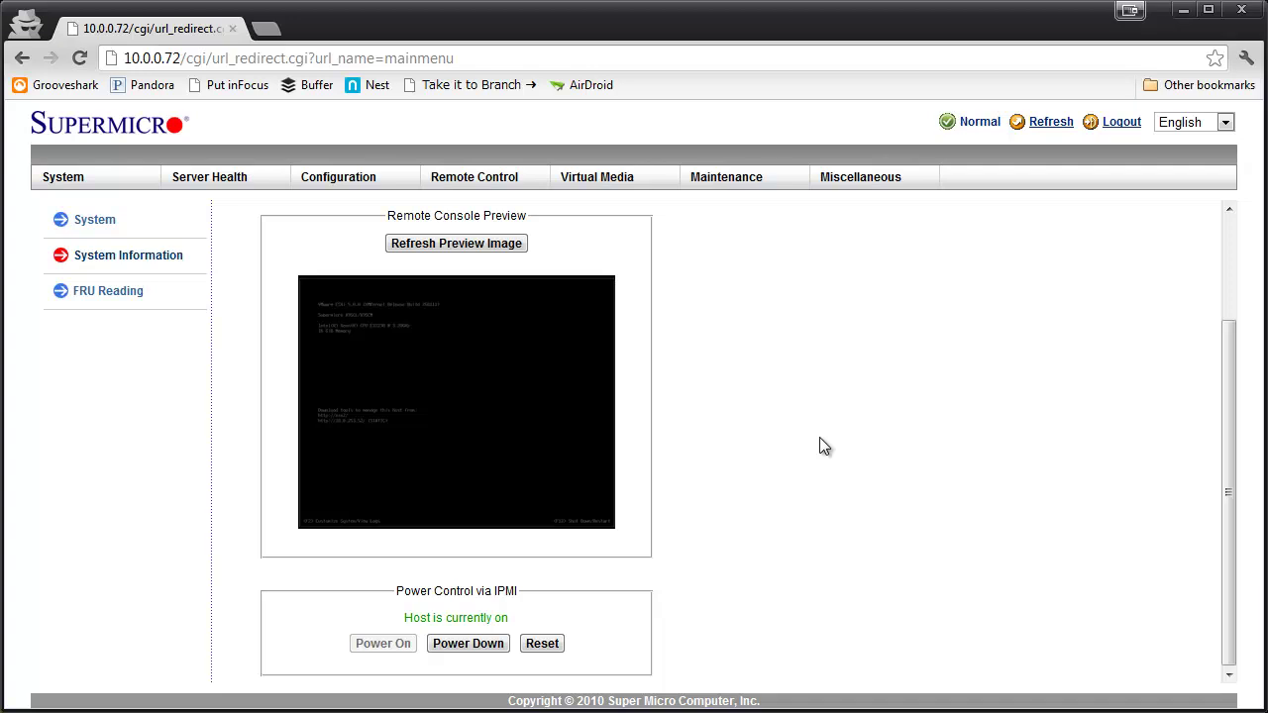
scroll(821, 446, up, 1)
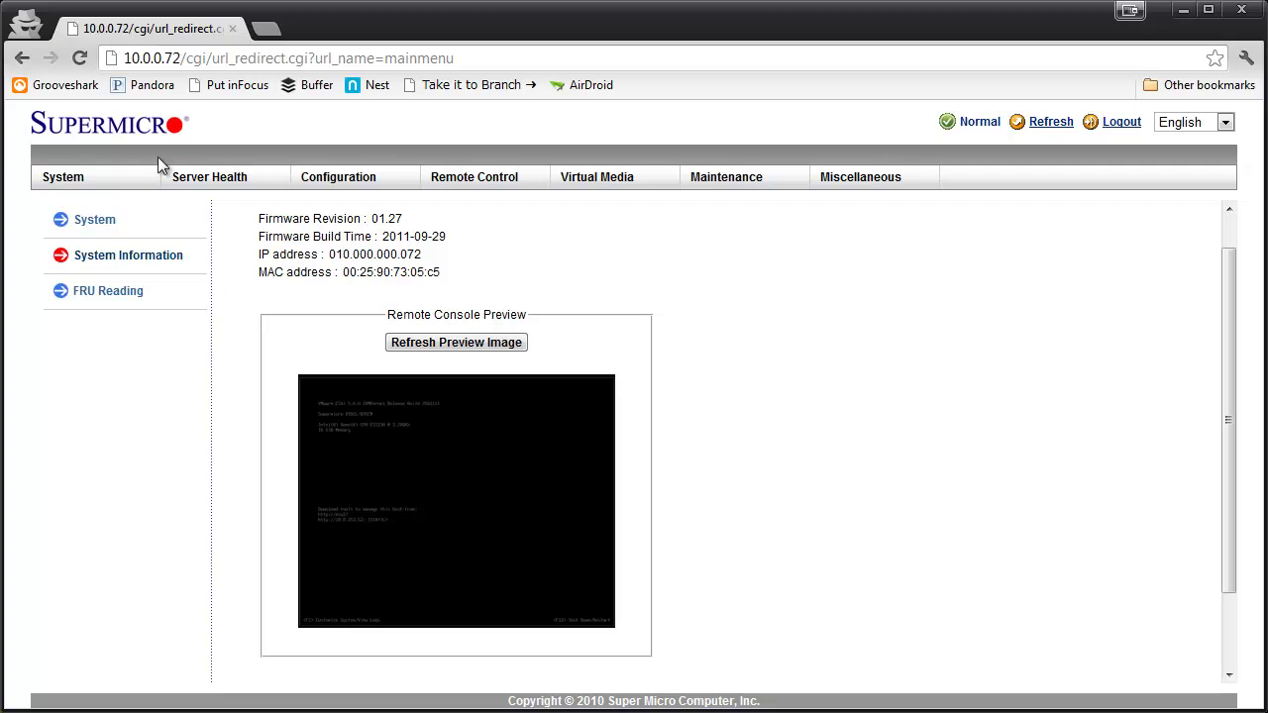
Step: Show Server Health > Sensor Readings and scroll through the 18-sensor table
click(203, 177)
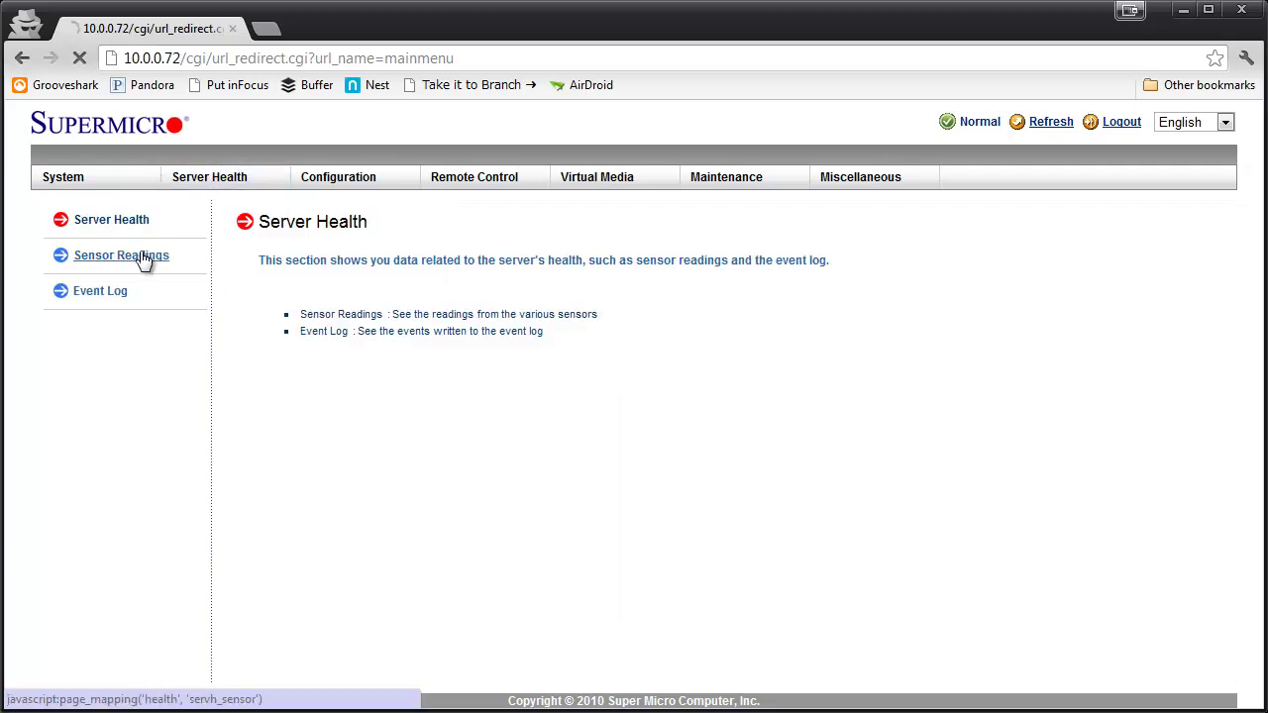
click(184, 257)
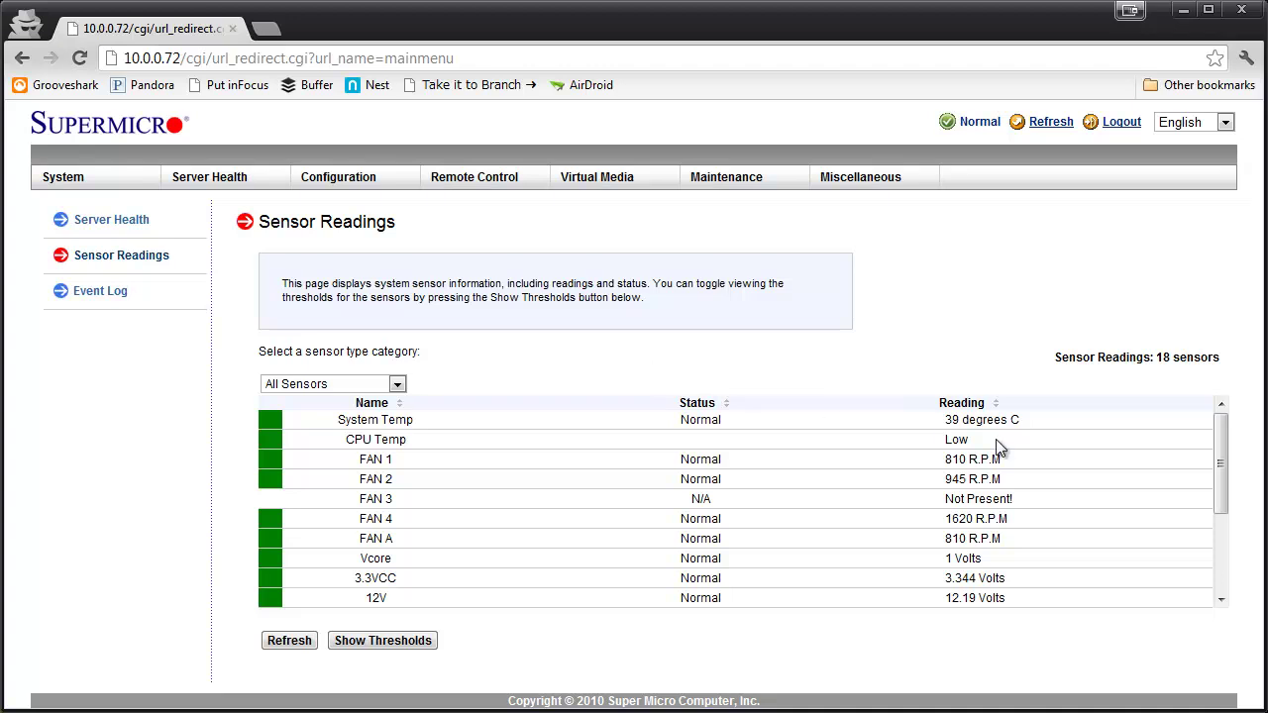
mouse_move(1226, 453)
mouse_down()
mouse_move(1224, 546)
mouse_move(1222, 447)
mouse_up()
Step: Launch the Java iKVM Viewer from Remote Control > Console Redirection, accepting the security risk
mouse_move(475, 189)
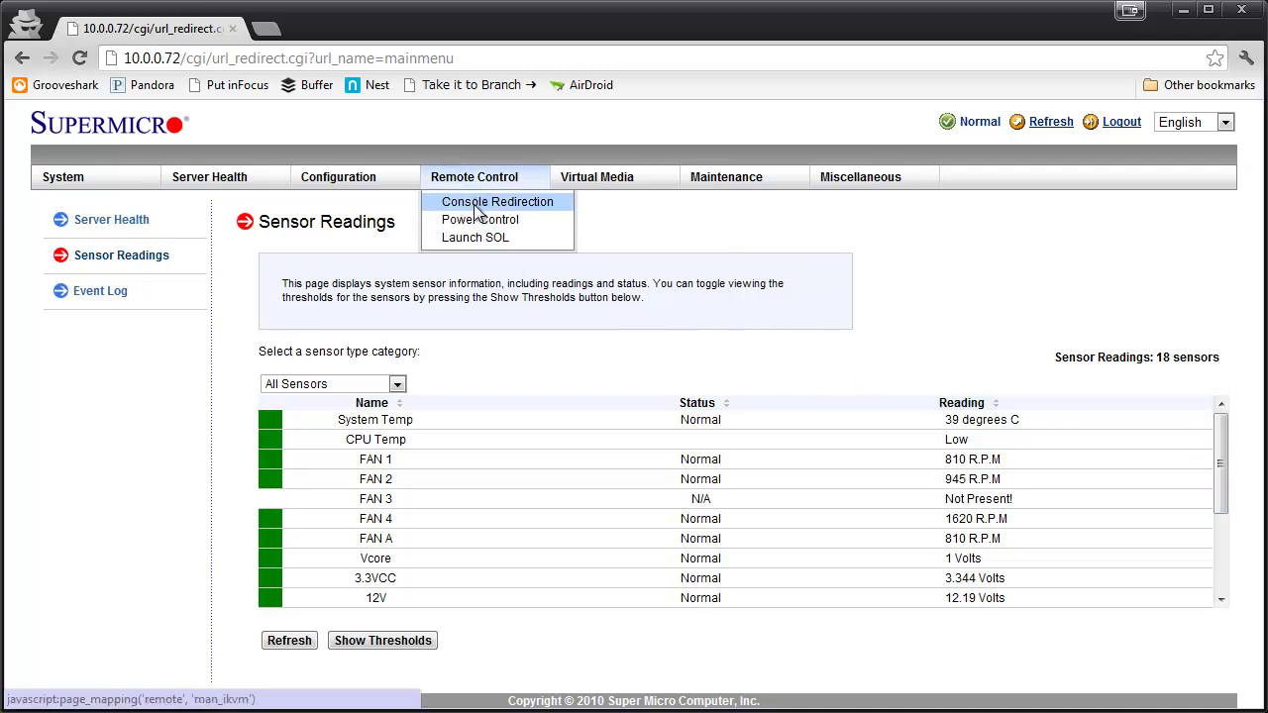
click(477, 205)
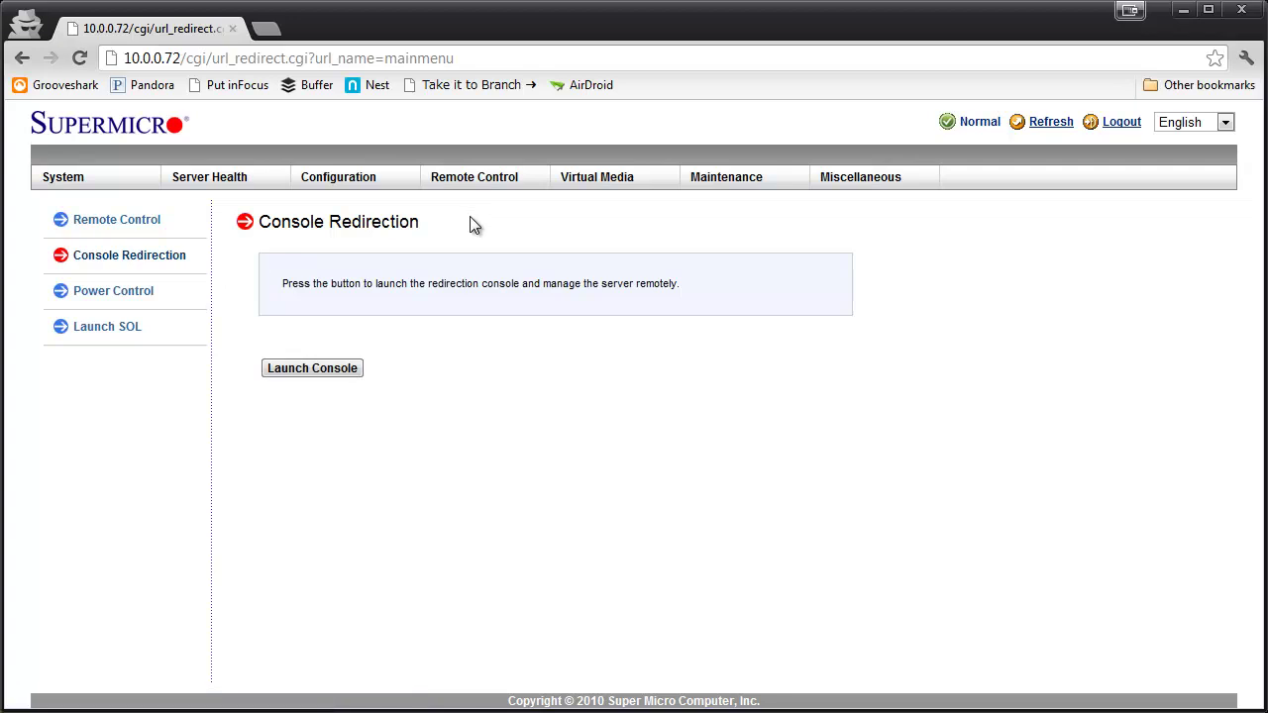
click(312, 365)
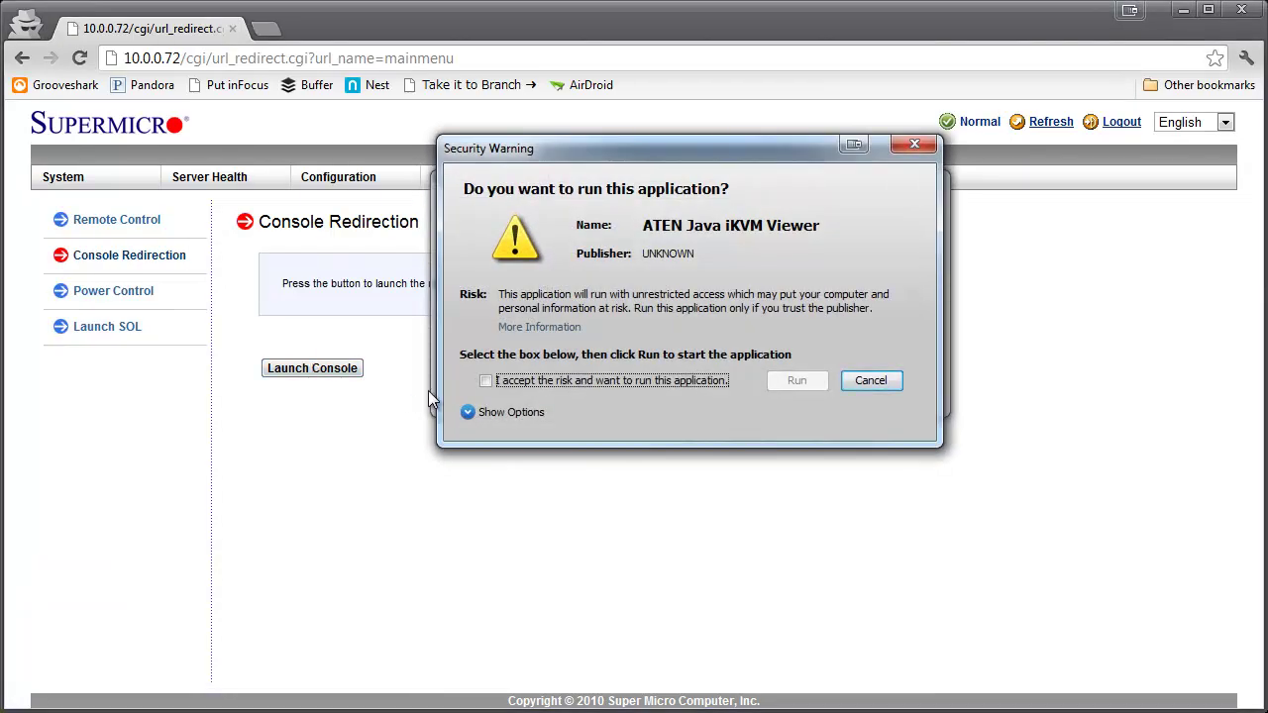
click(486, 381)
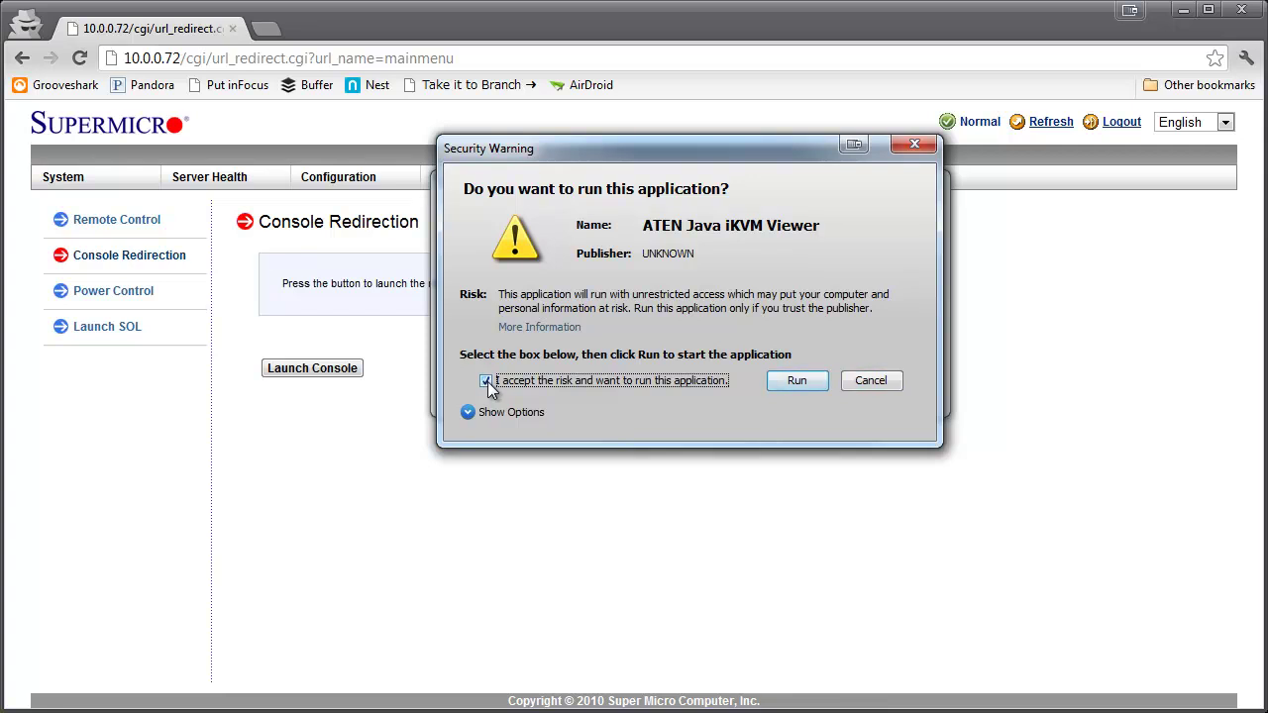
click(796, 381)
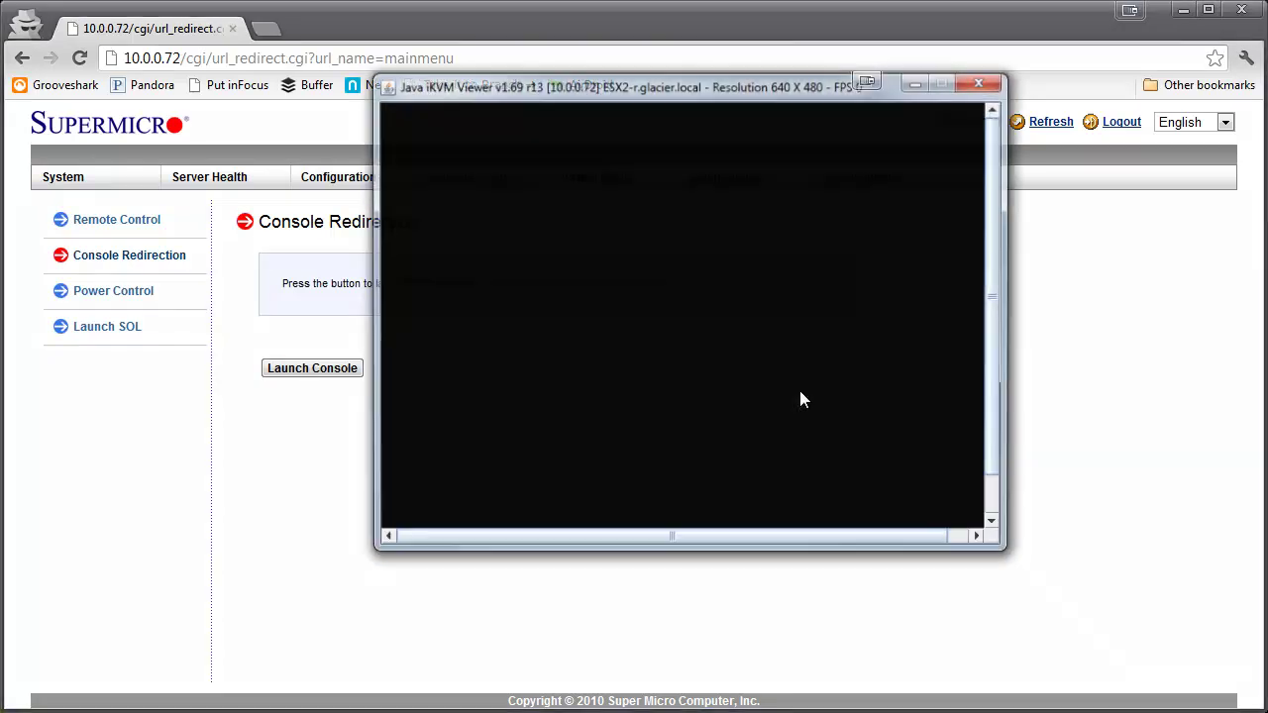
drag(672, 91, 425, 2)
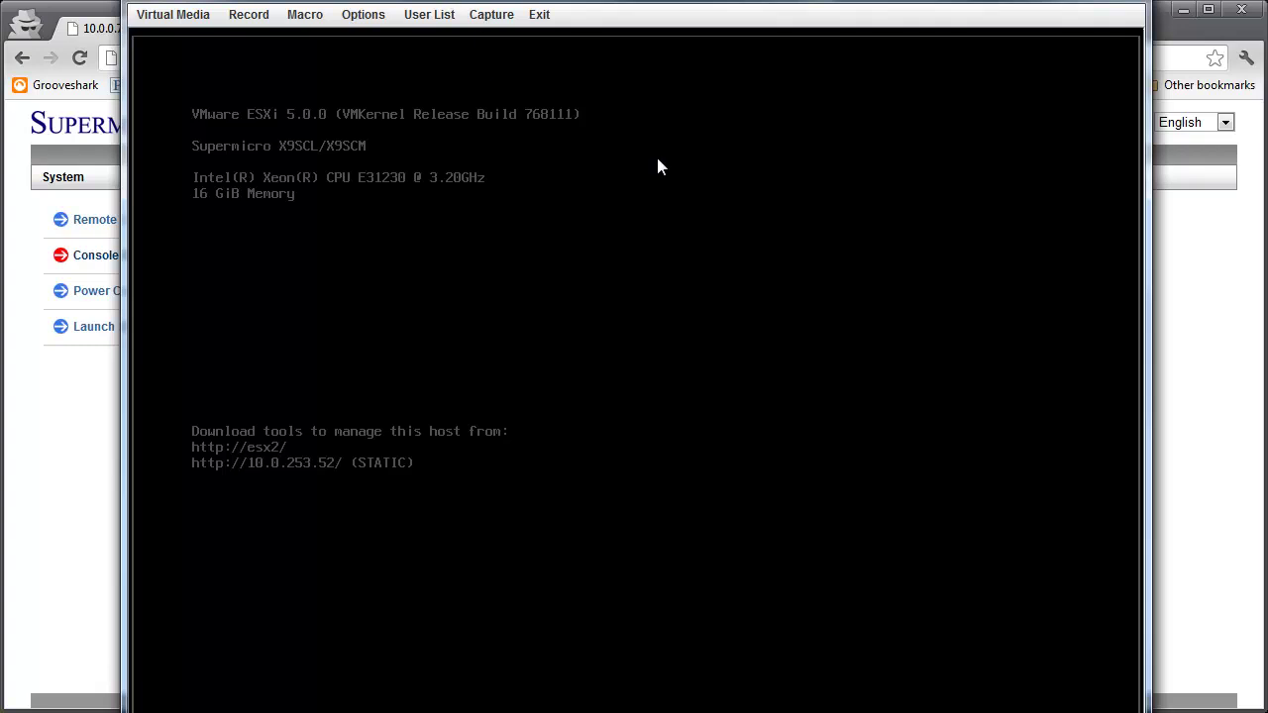
Step: In Virtual Media > Virtual Storage, set the CDROM&ISO logical drive type to ISO File
click(167, 20)
click(169, 35)
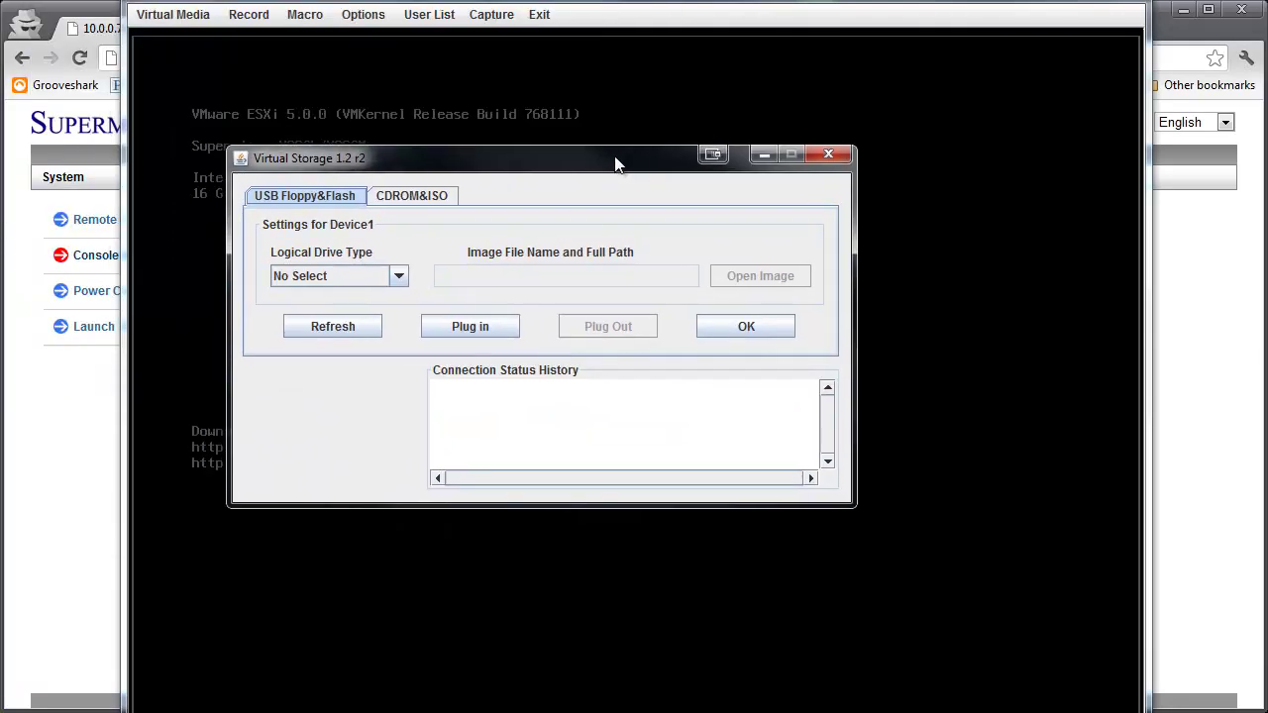
click(423, 197)
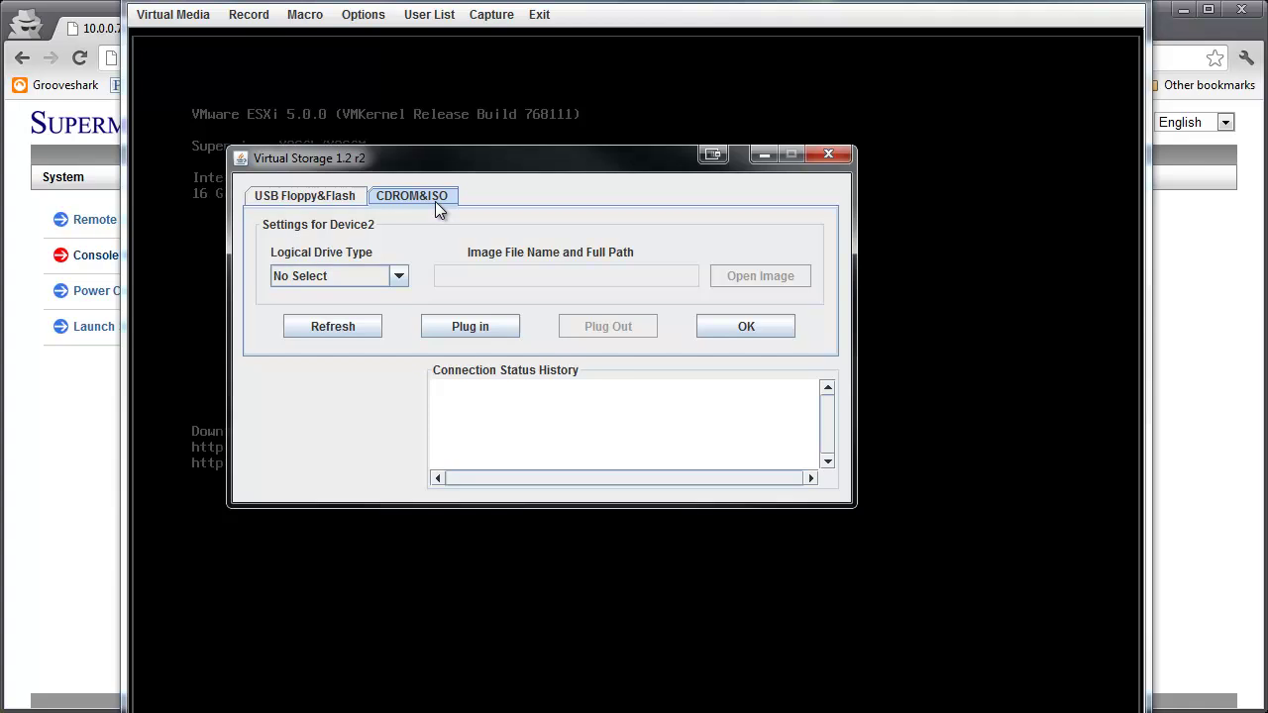
click(396, 282)
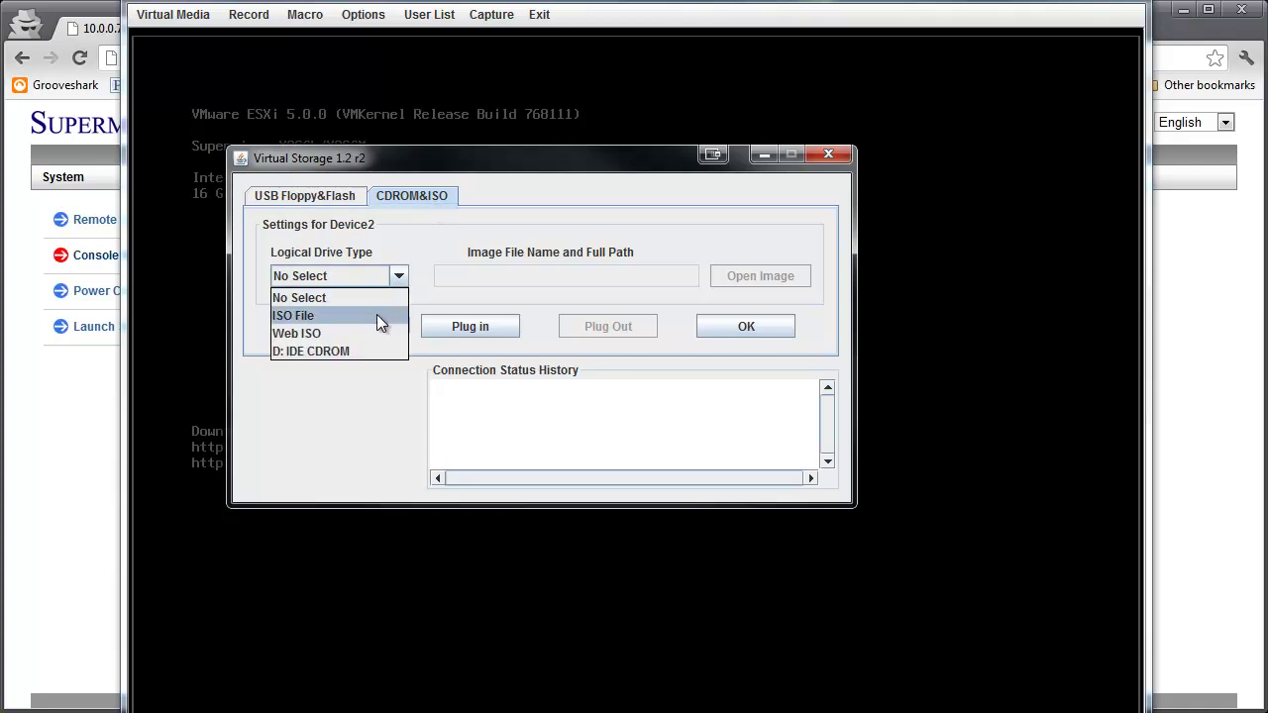
click(376, 314)
Step: Browse to the X:\ISO folder for an image, then cancel without choosing one
click(719, 278)
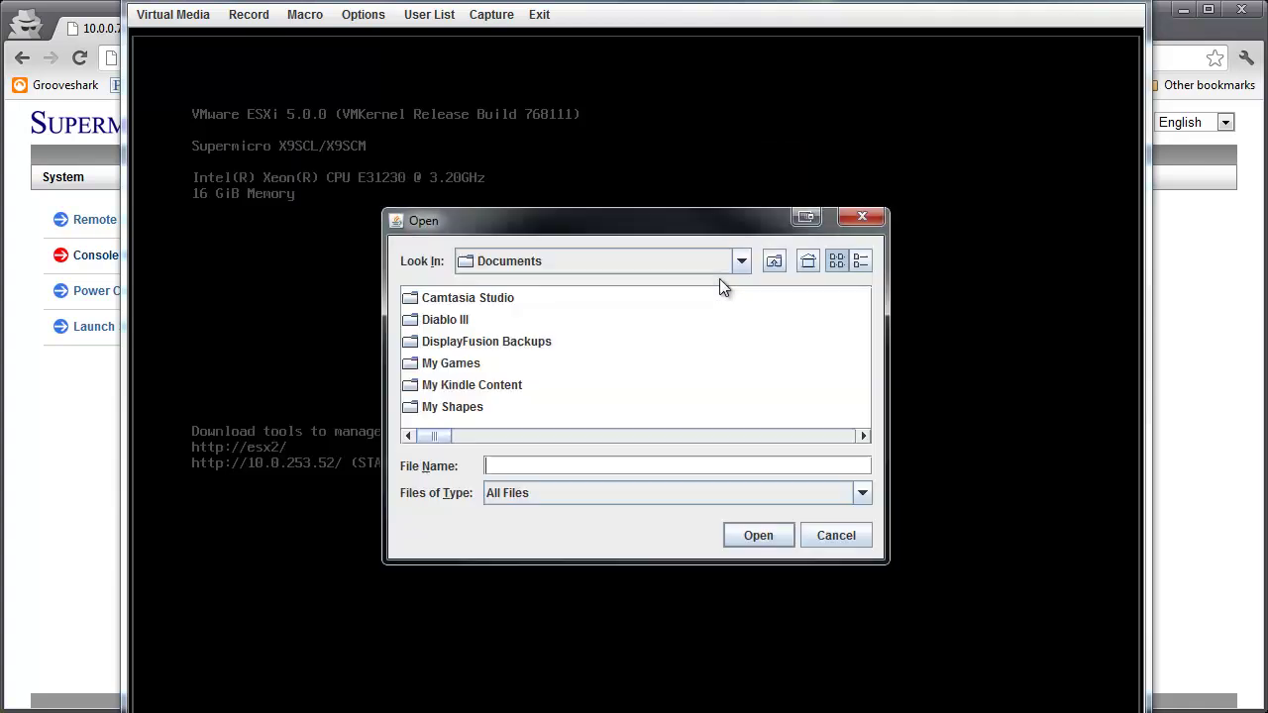
click(741, 261)
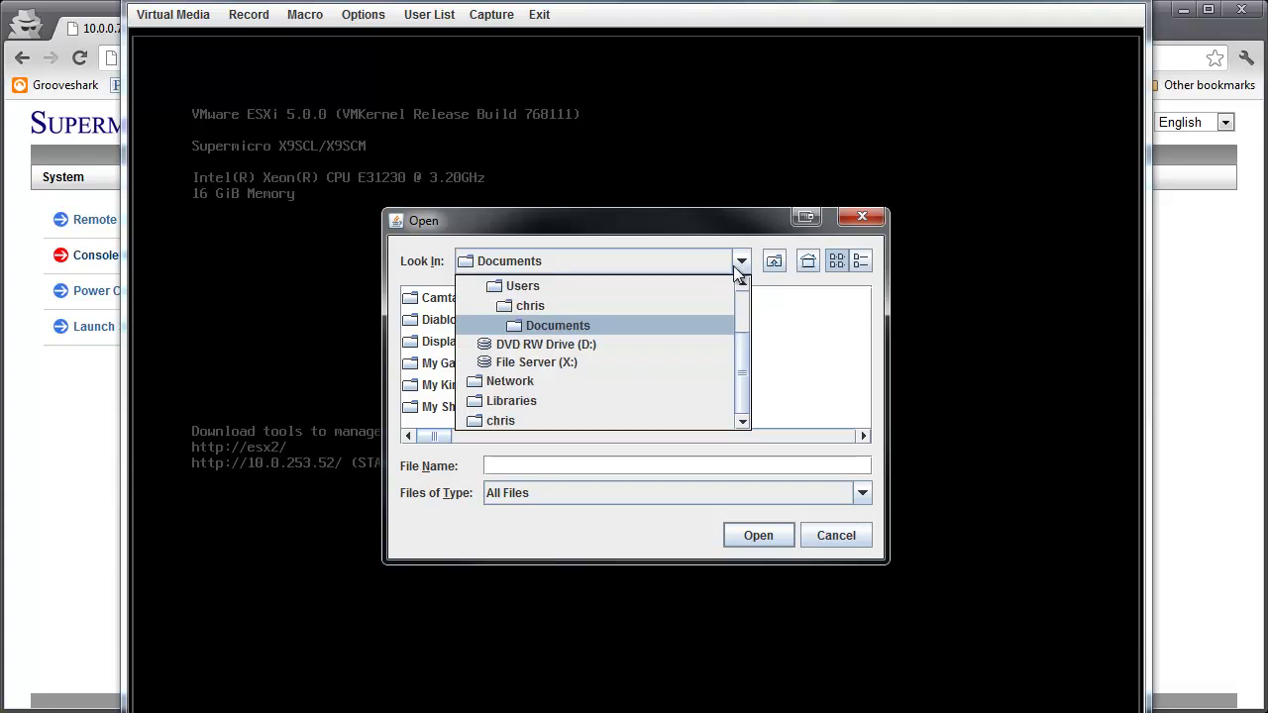
click(530, 362)
double_click(436, 376)
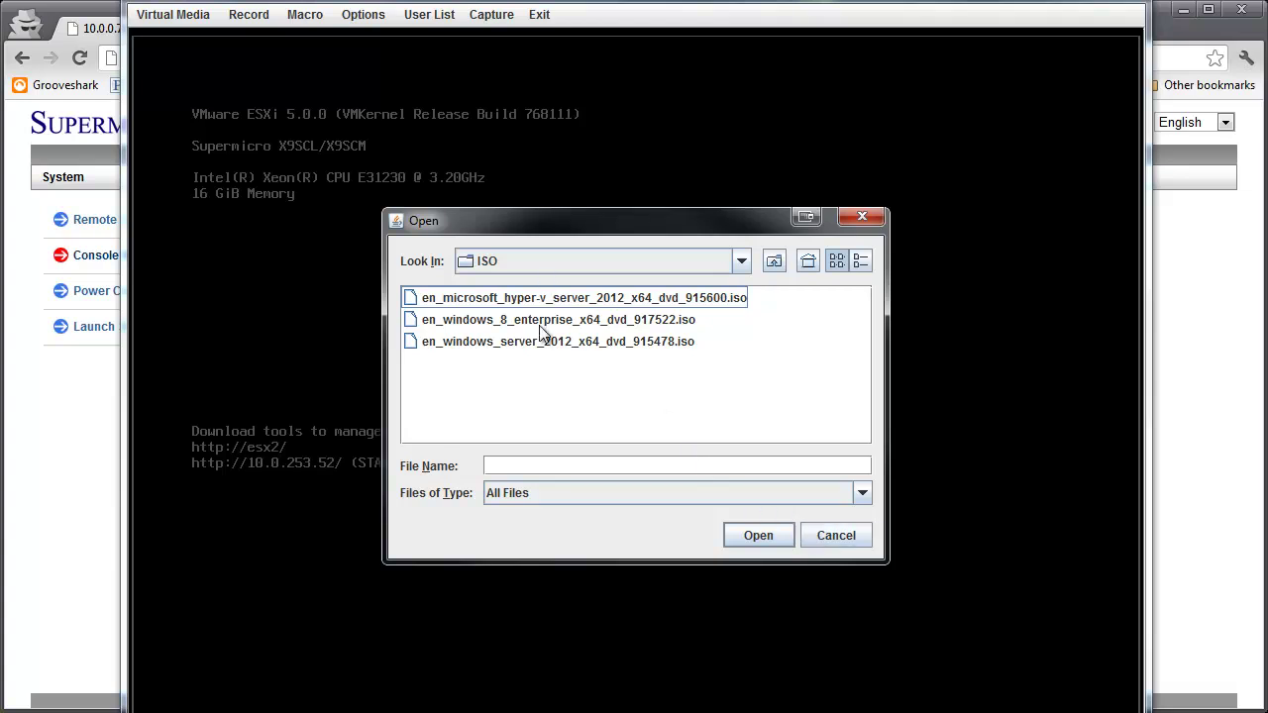
click(809, 532)
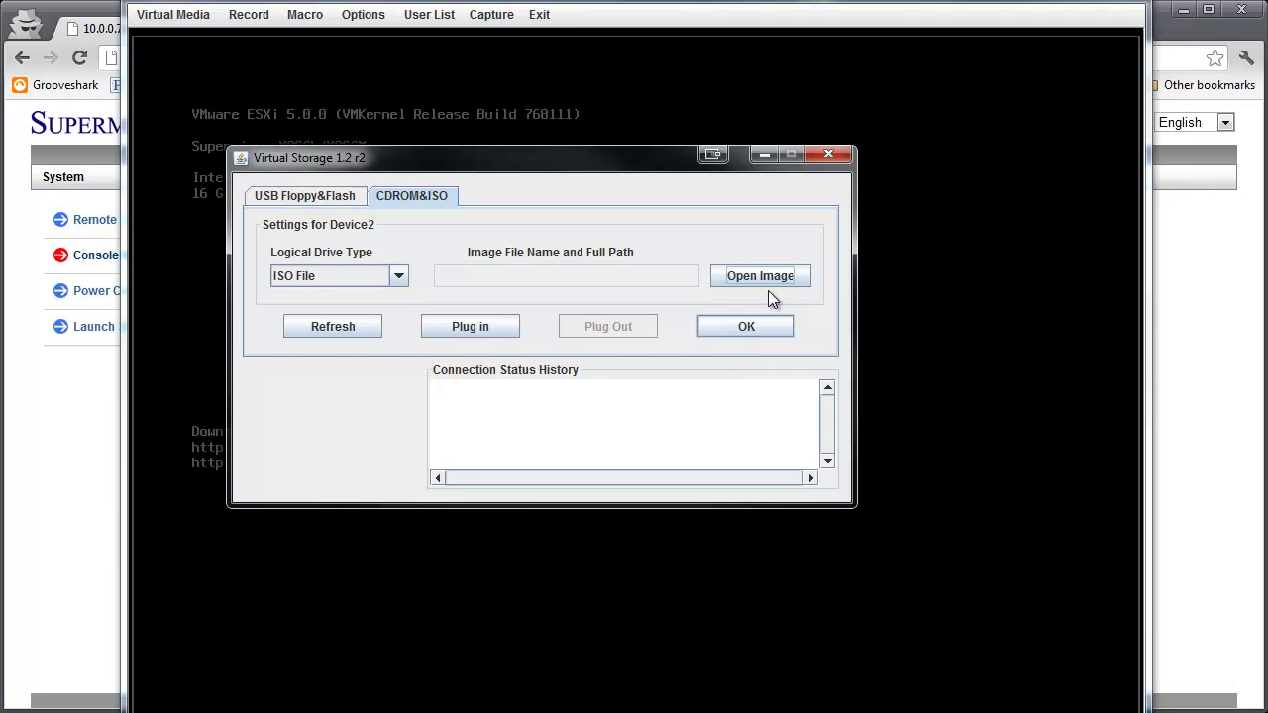
Step: Close Virtual Storage and log in as root to the ESXi host with F2
click(814, 159)
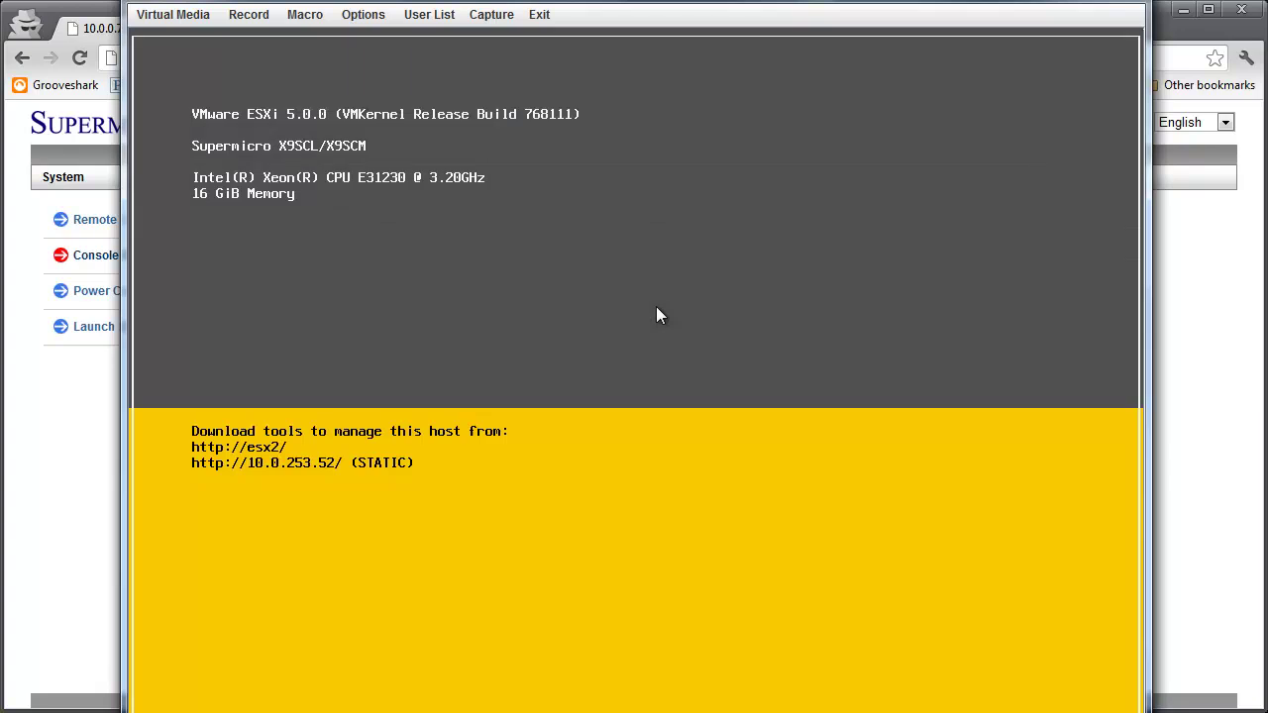
key(F2)
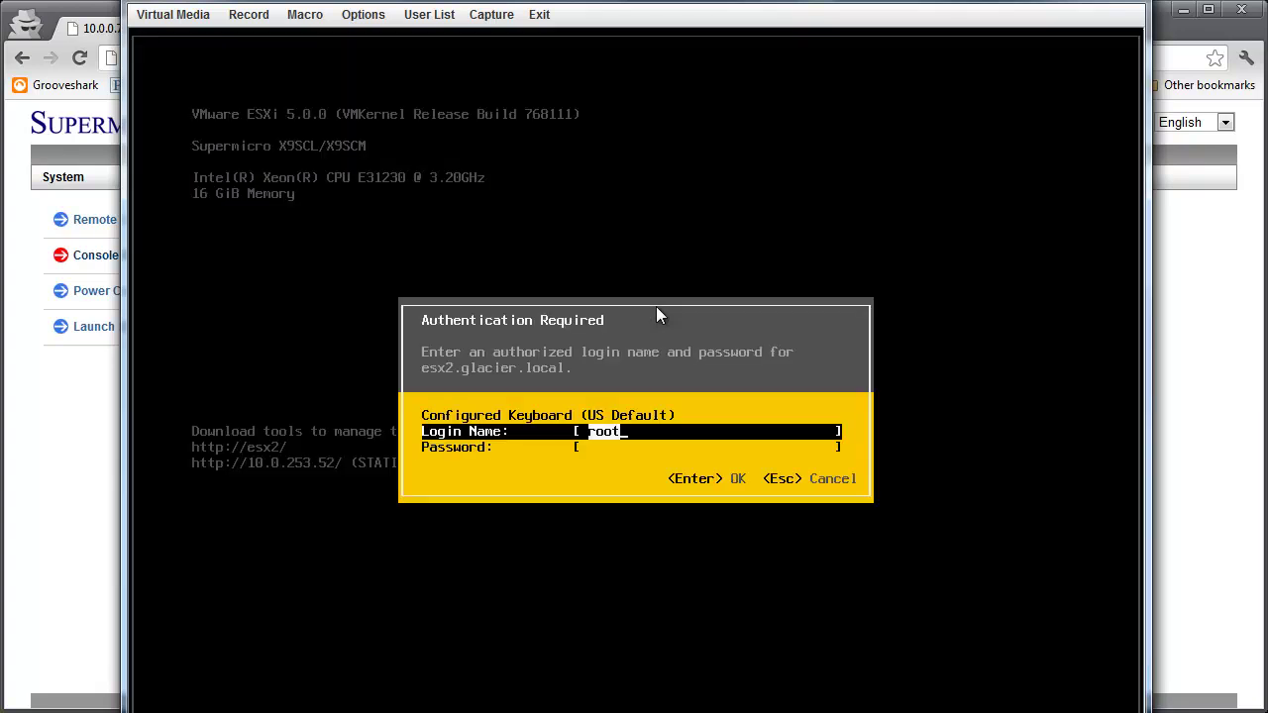
key(Tab)
text(*********)
key(Return)
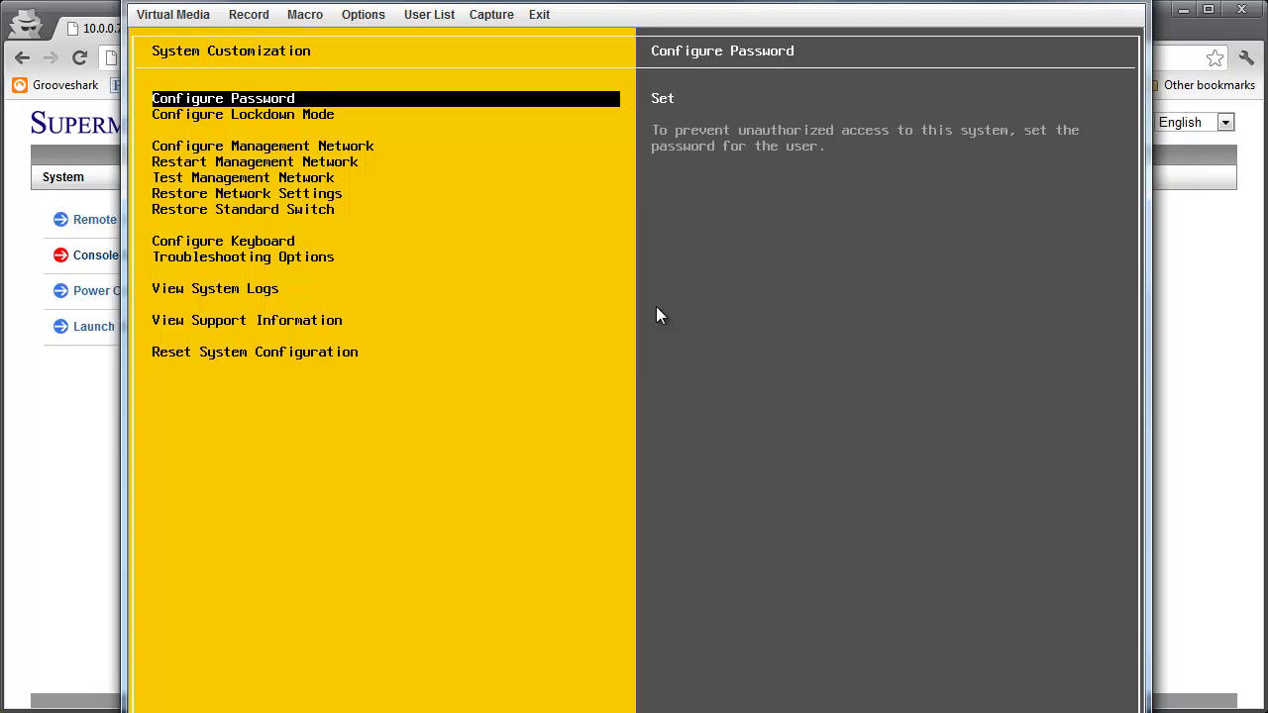
Step: Browse System Customization, exit it, switch consoles with Alt+F1 and Alt+F2, then close the viewer
key(Down)
key(Down)
key(Down)
key(Down)
key(Down)
key(Down)
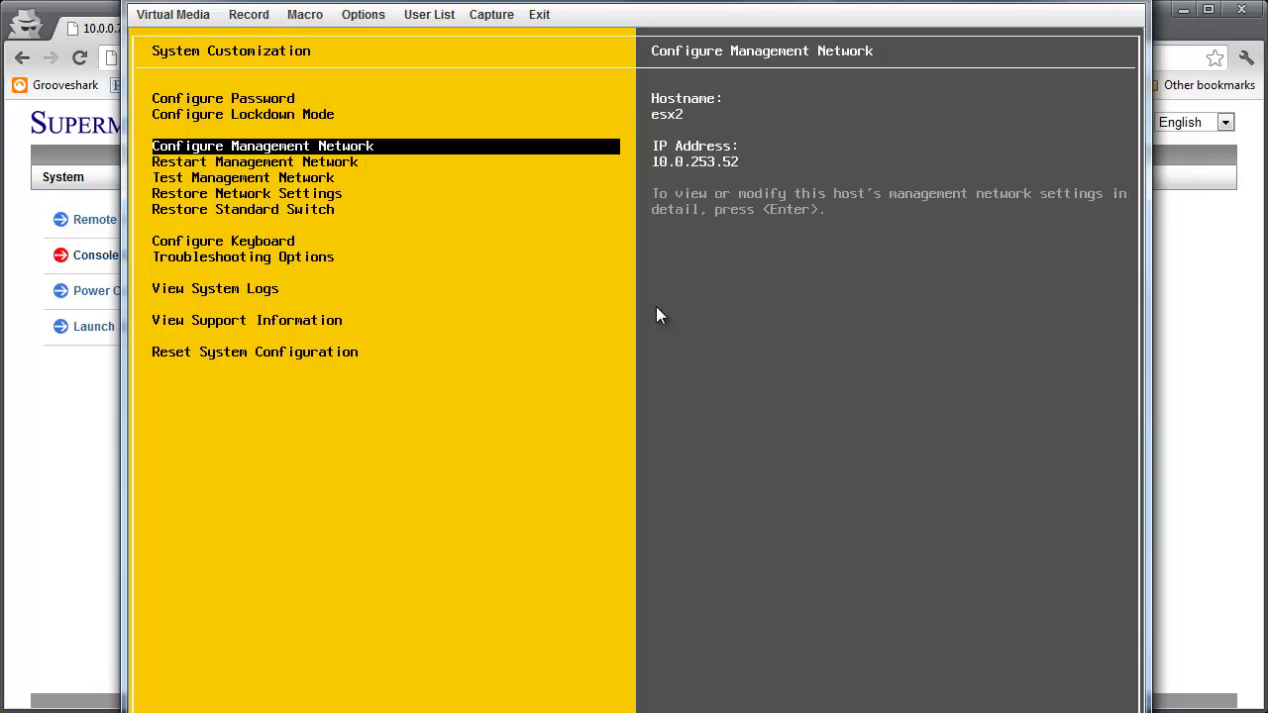
key(Up)
key(Up)
key(Up)
key(Up)
key(Up)
key(Up)
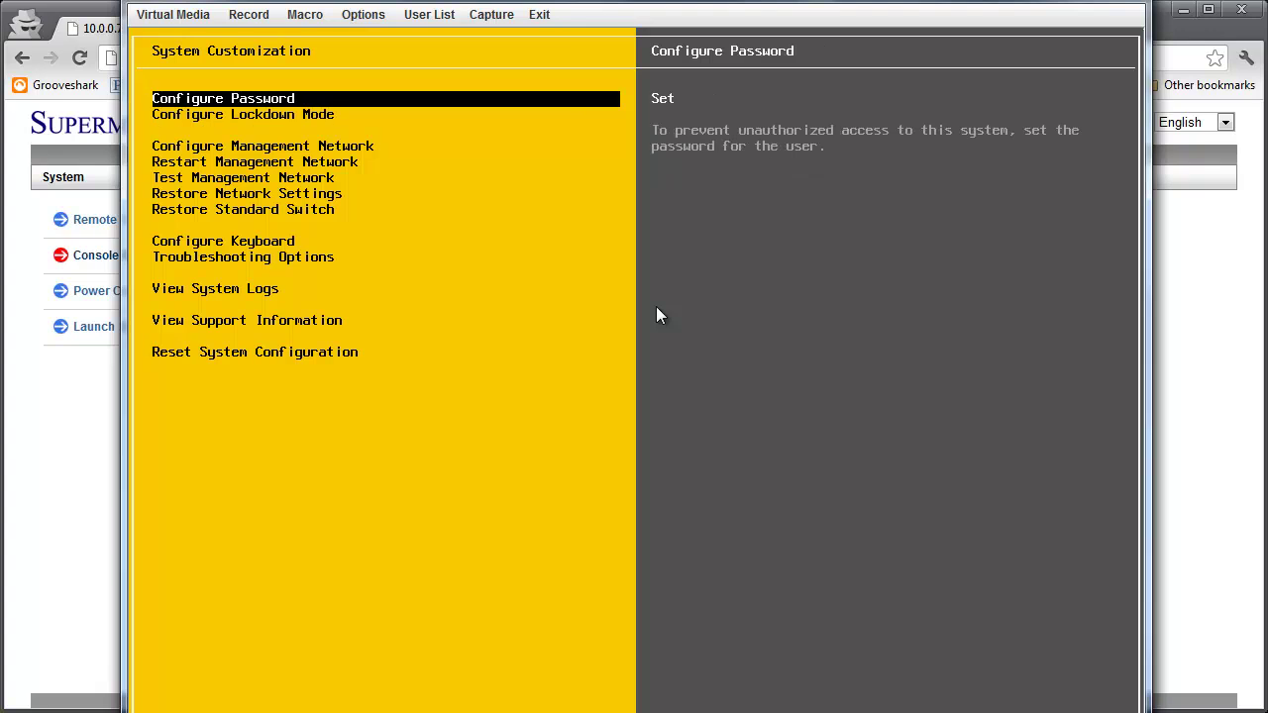
key(Escape)
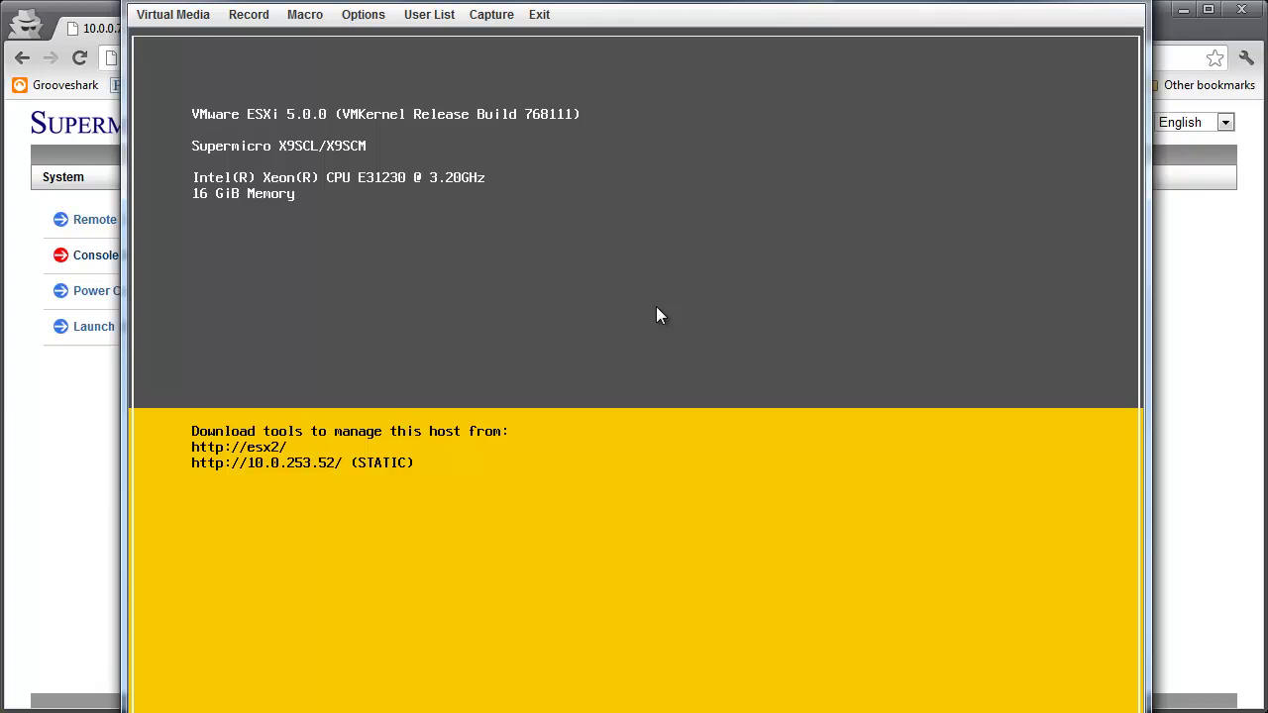
key(alt+F1)
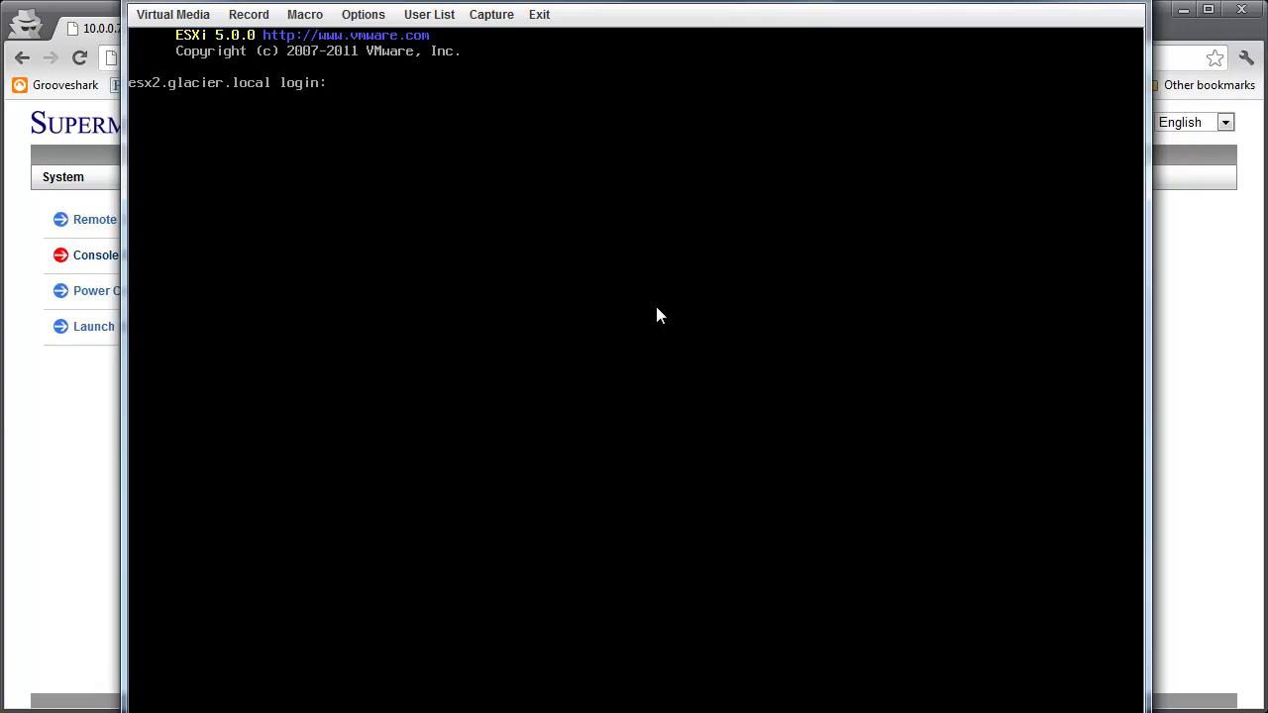
key(alt+F2)
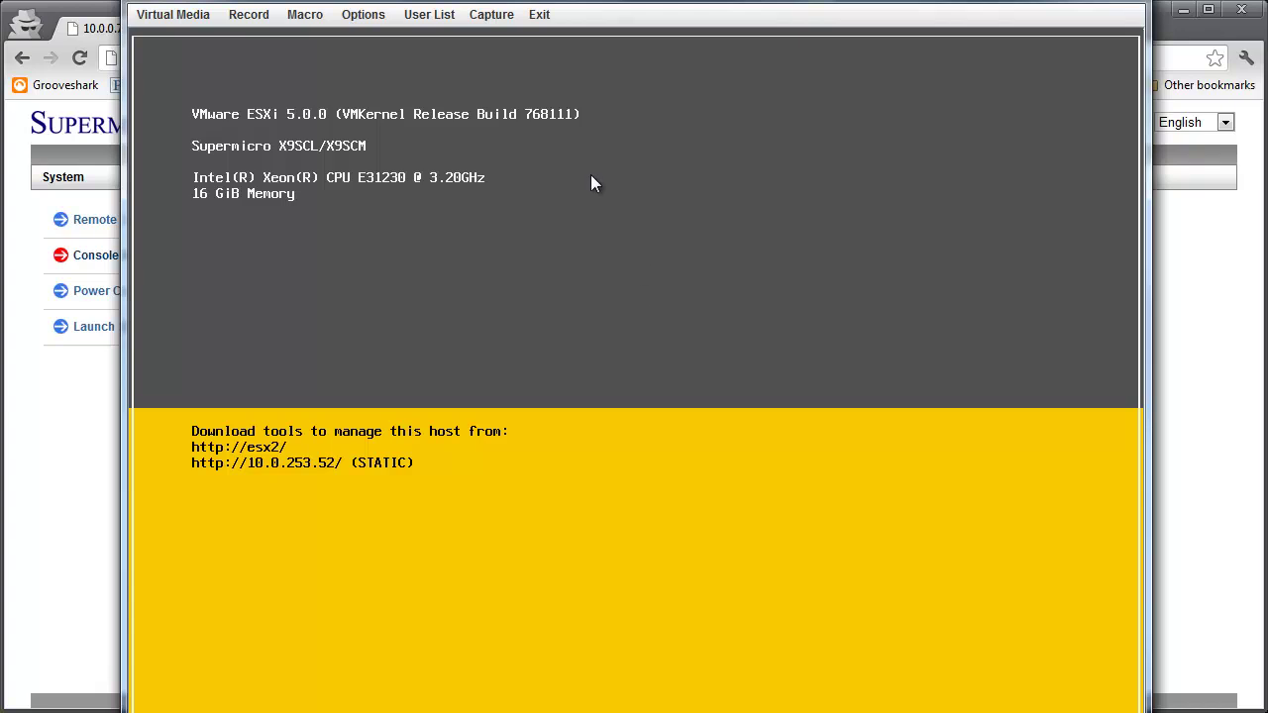
drag(716, 8, 701, 50)
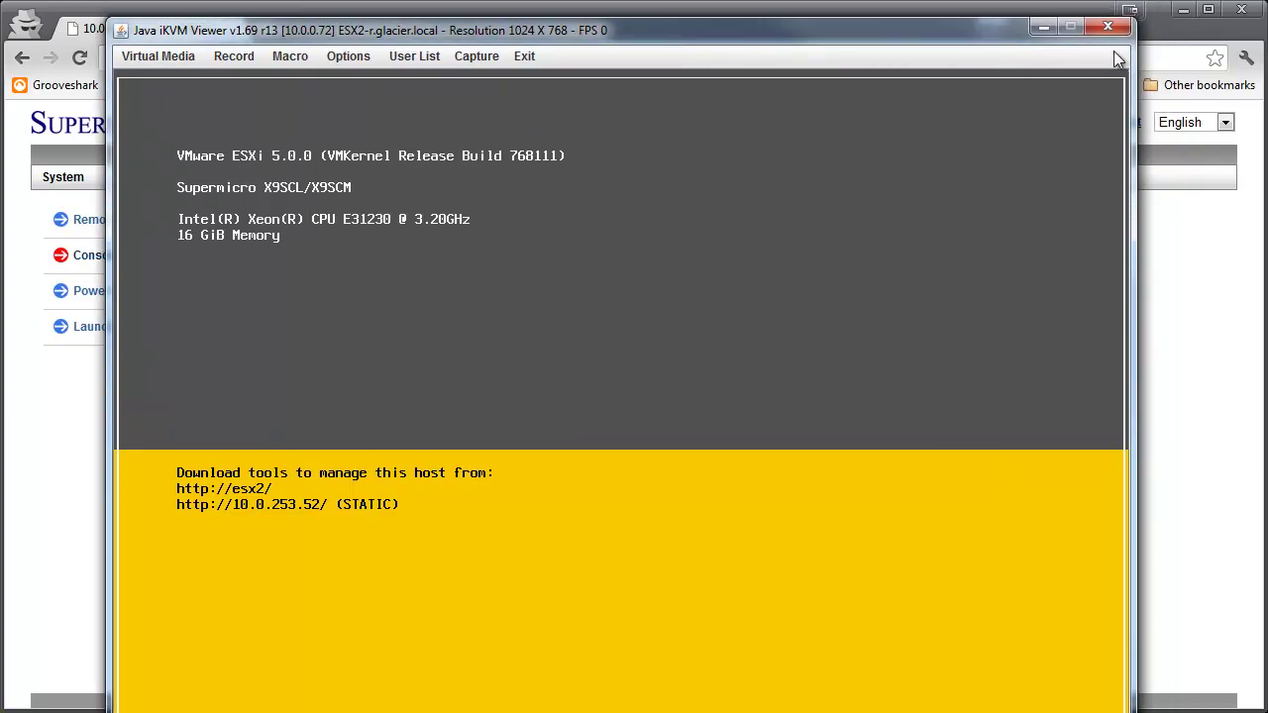
click(1108, 30)
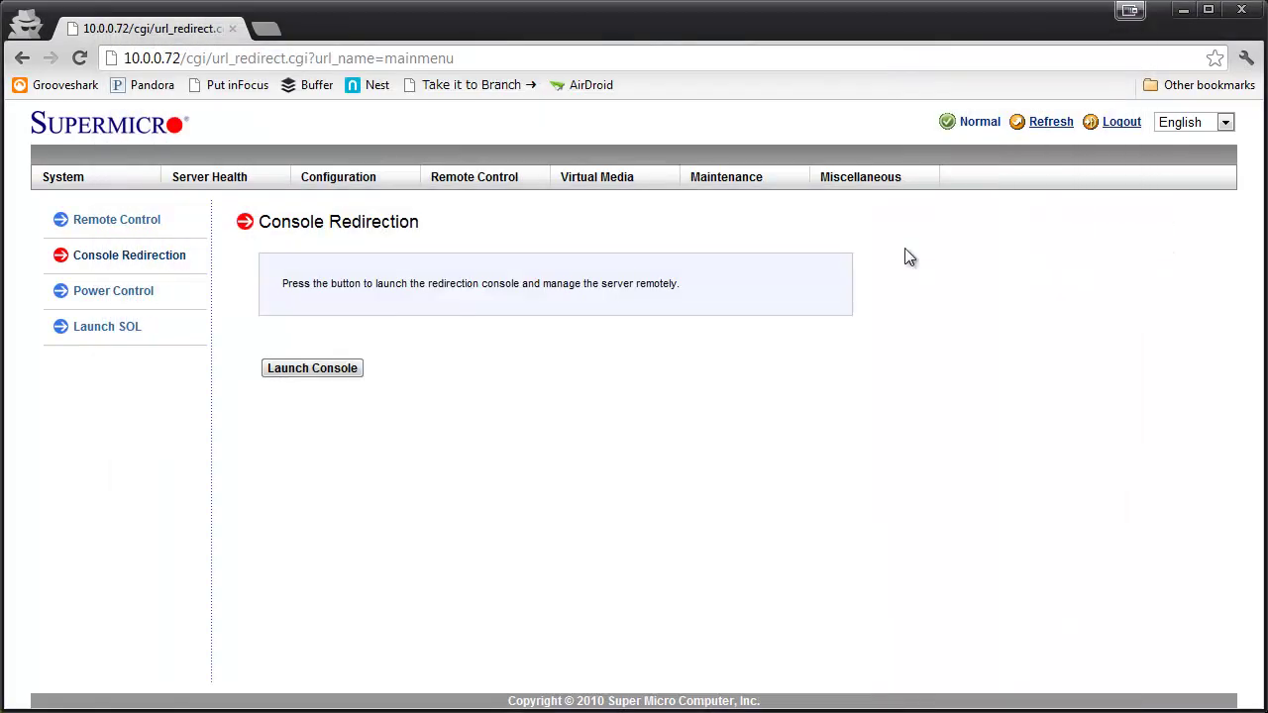
Step: Go to Maintenance > Firmware Update
click(730, 178)
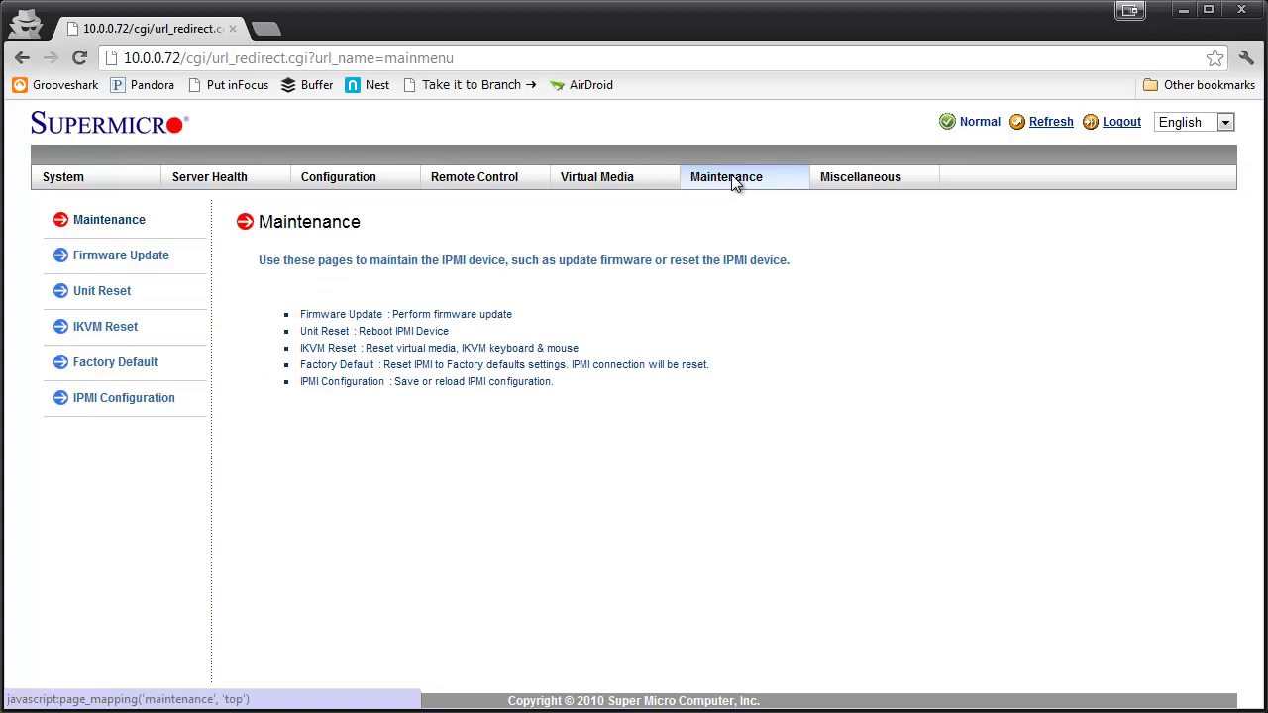
click(156, 264)
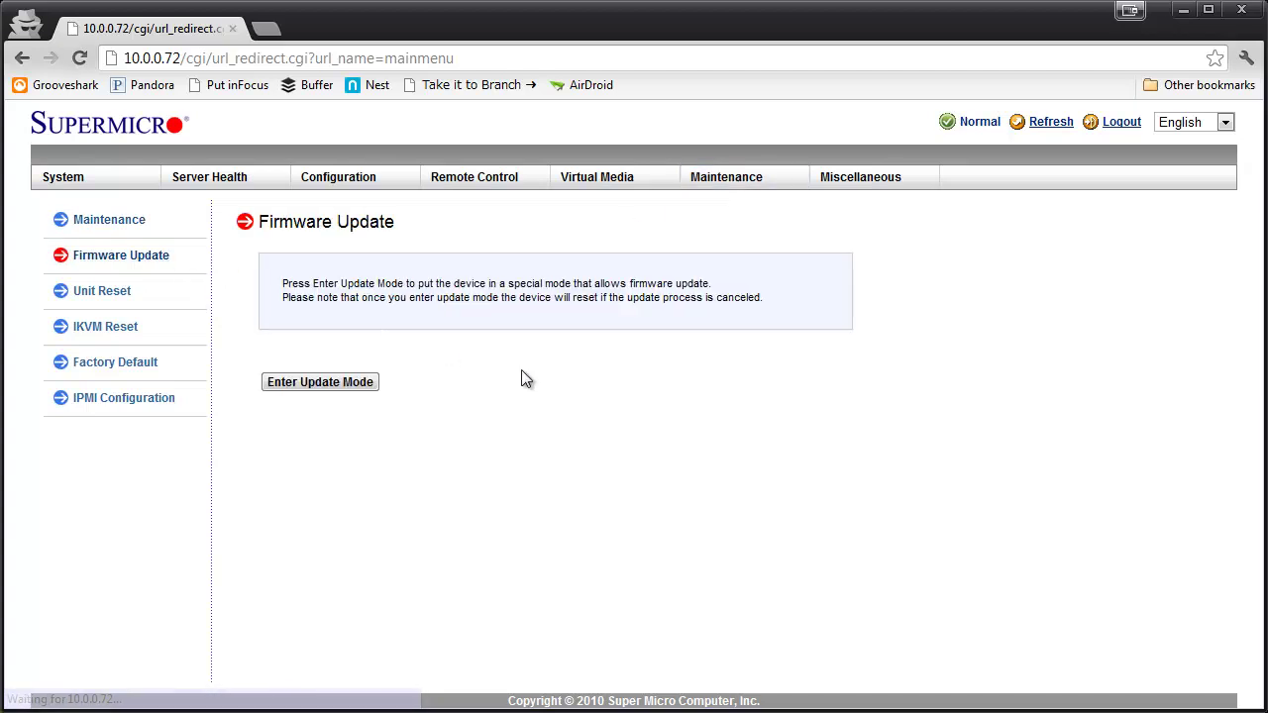